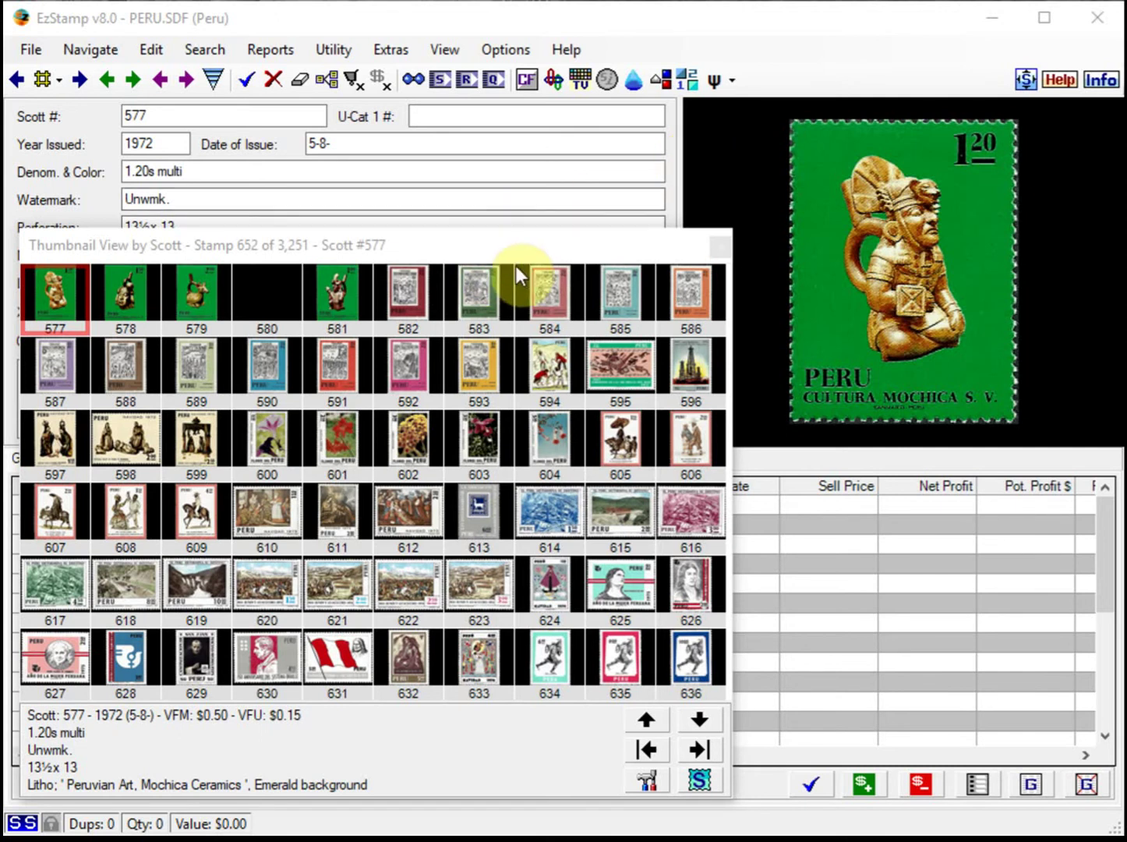
Close the thumbnail window and look up Peru Scott #222a, the 1921 1c inverted-center stamp
left_click(714, 250)
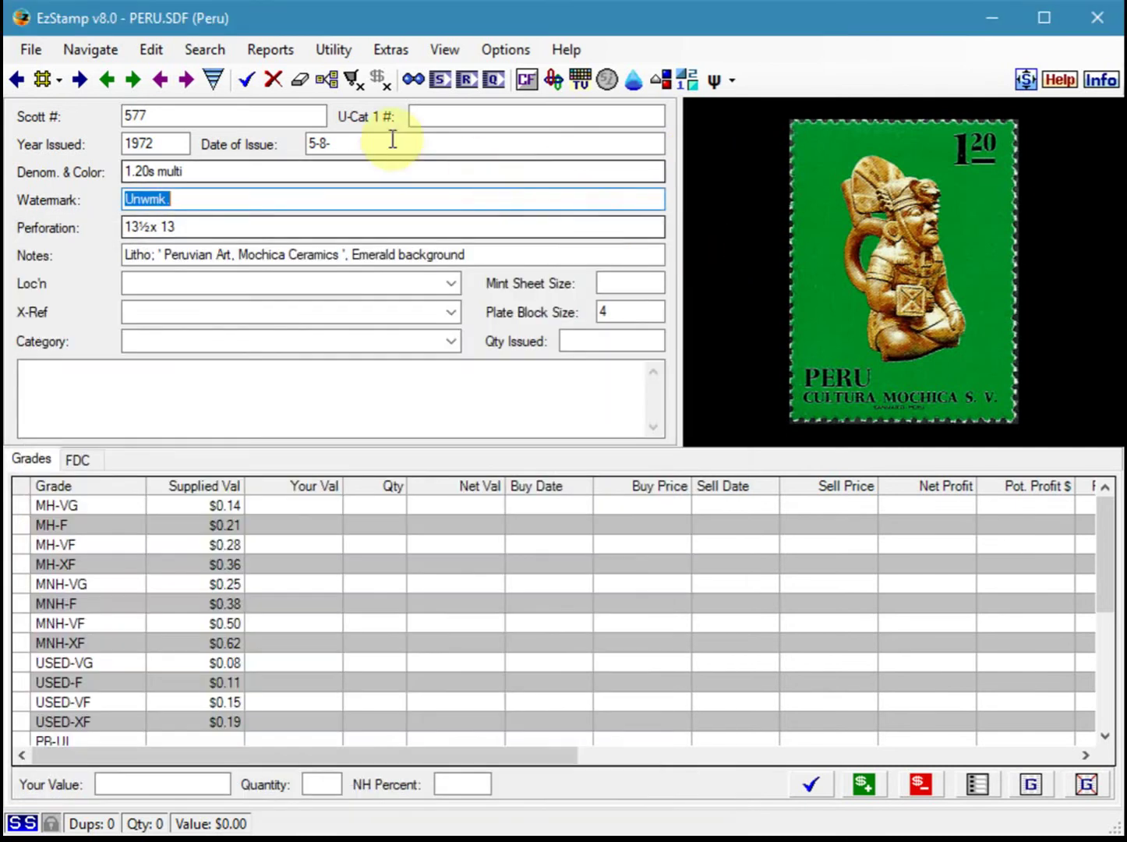
left_click(212, 118)
type("222a")
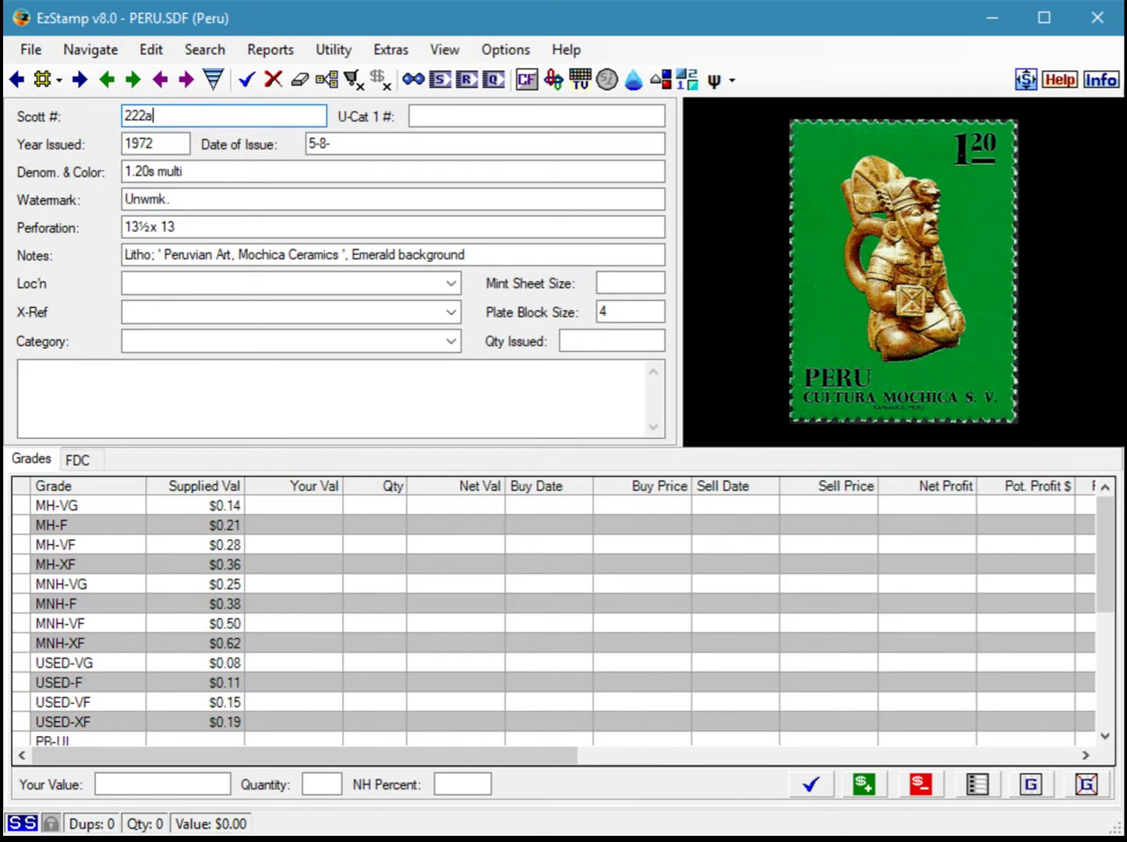
key("Return")
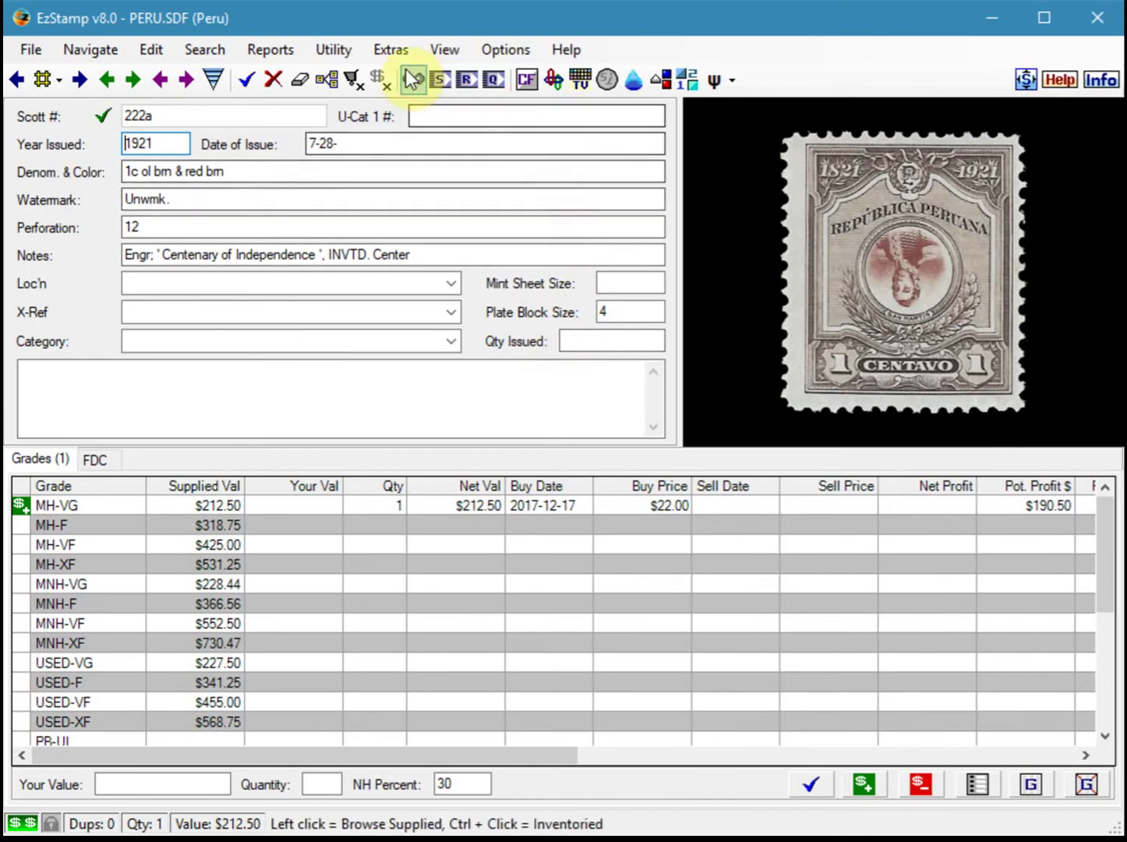
In the Grade Configuration Editor, add a new grade with Copy Grade Name to Print Fields ticked
left_click(336, 49)
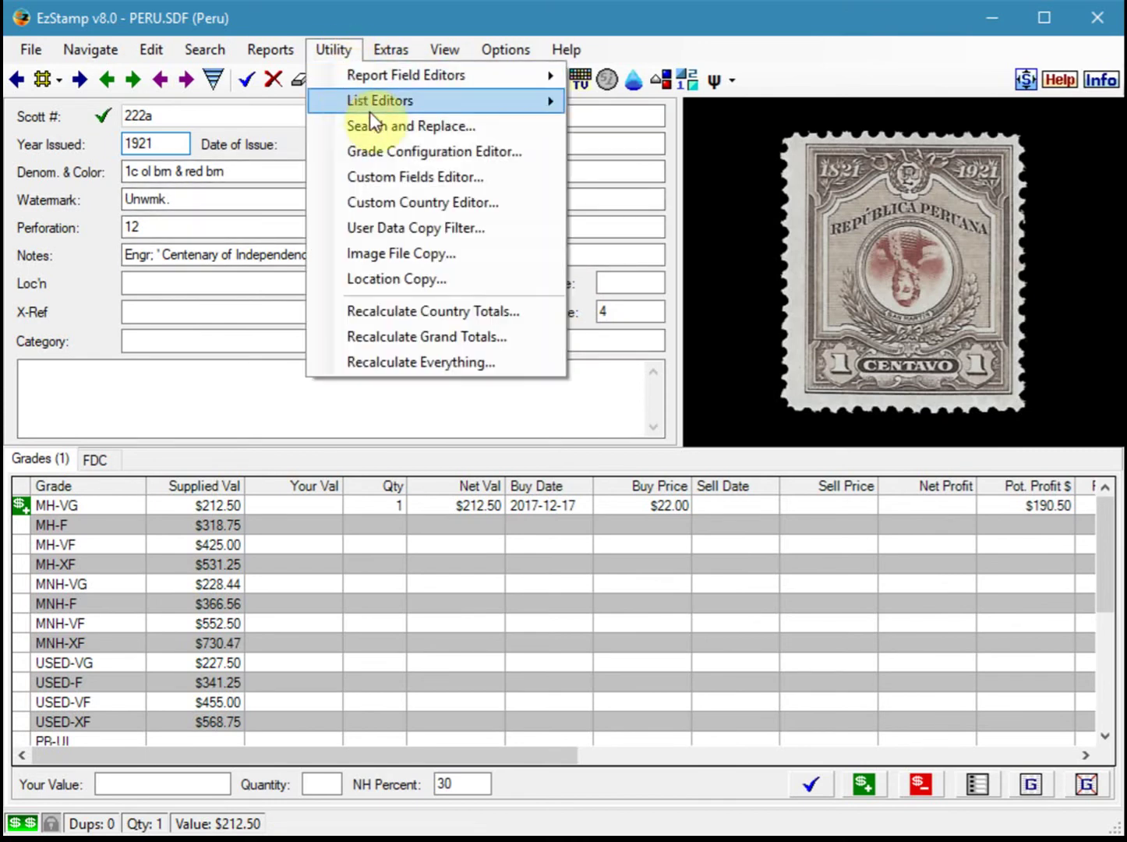
left_click(406, 153)
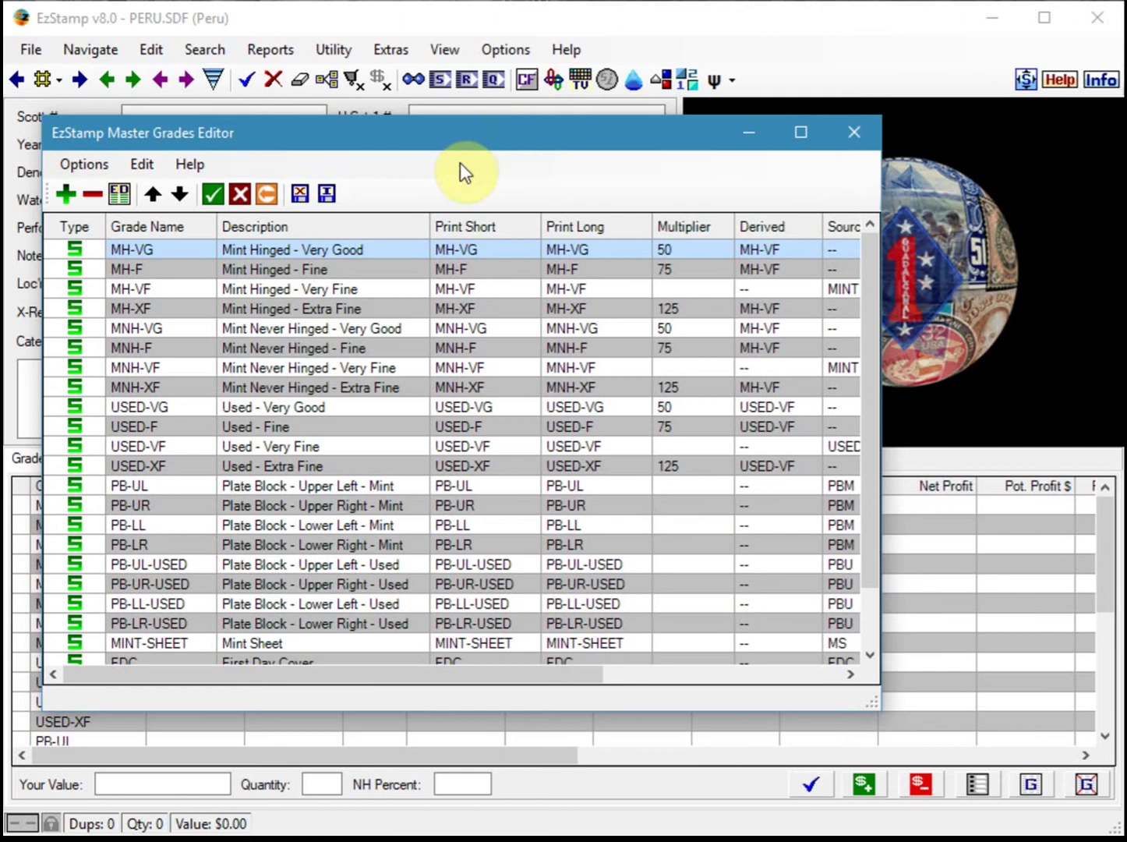
left_click(74, 194)
left_click(65, 564)
left_click(210, 290)
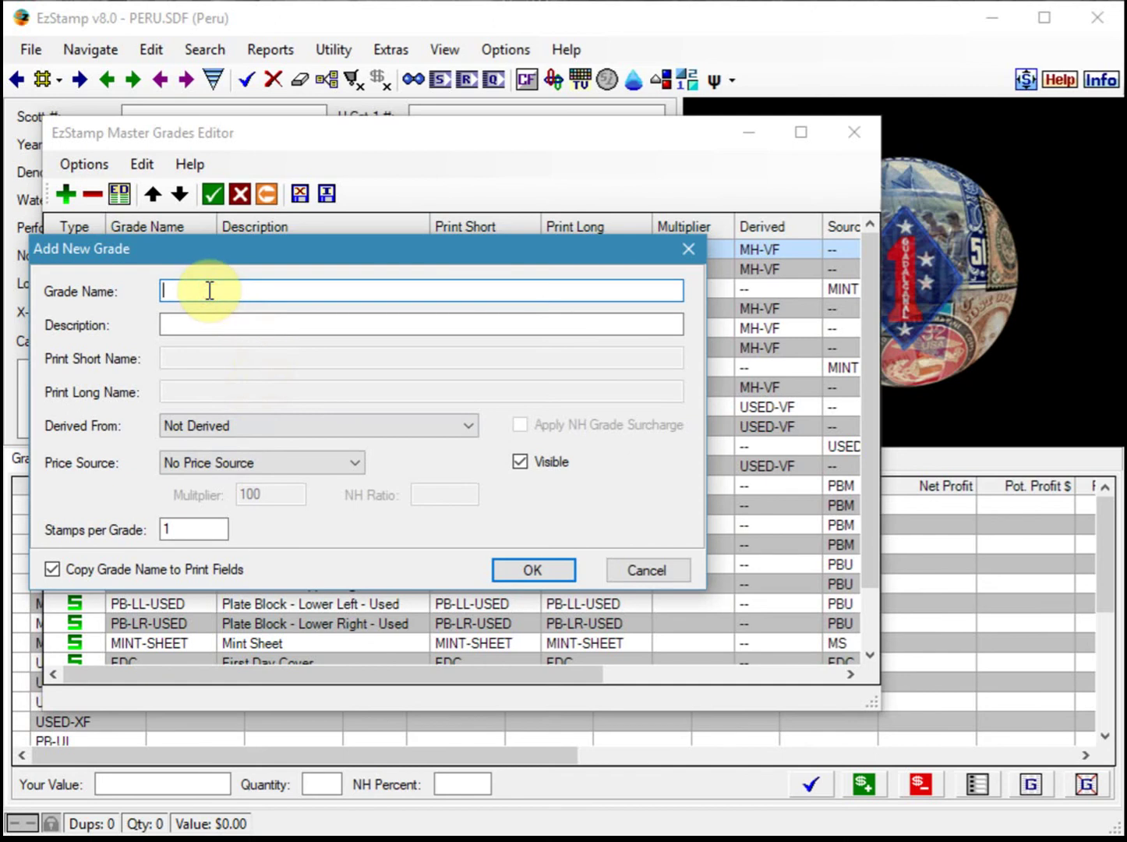
Define grade MNG, 'Mint No Gum', derived from MH-VF (S) with multiplier 33
type("MNG")
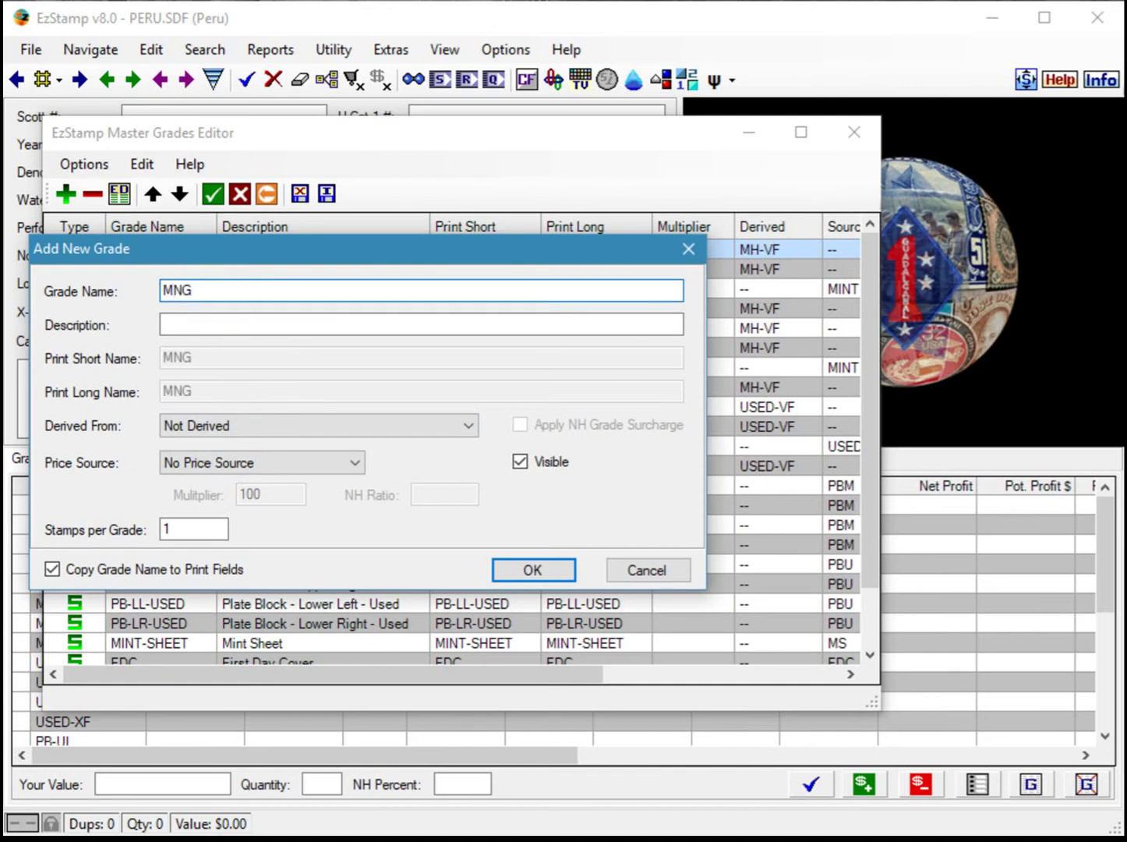
left_click(220, 320)
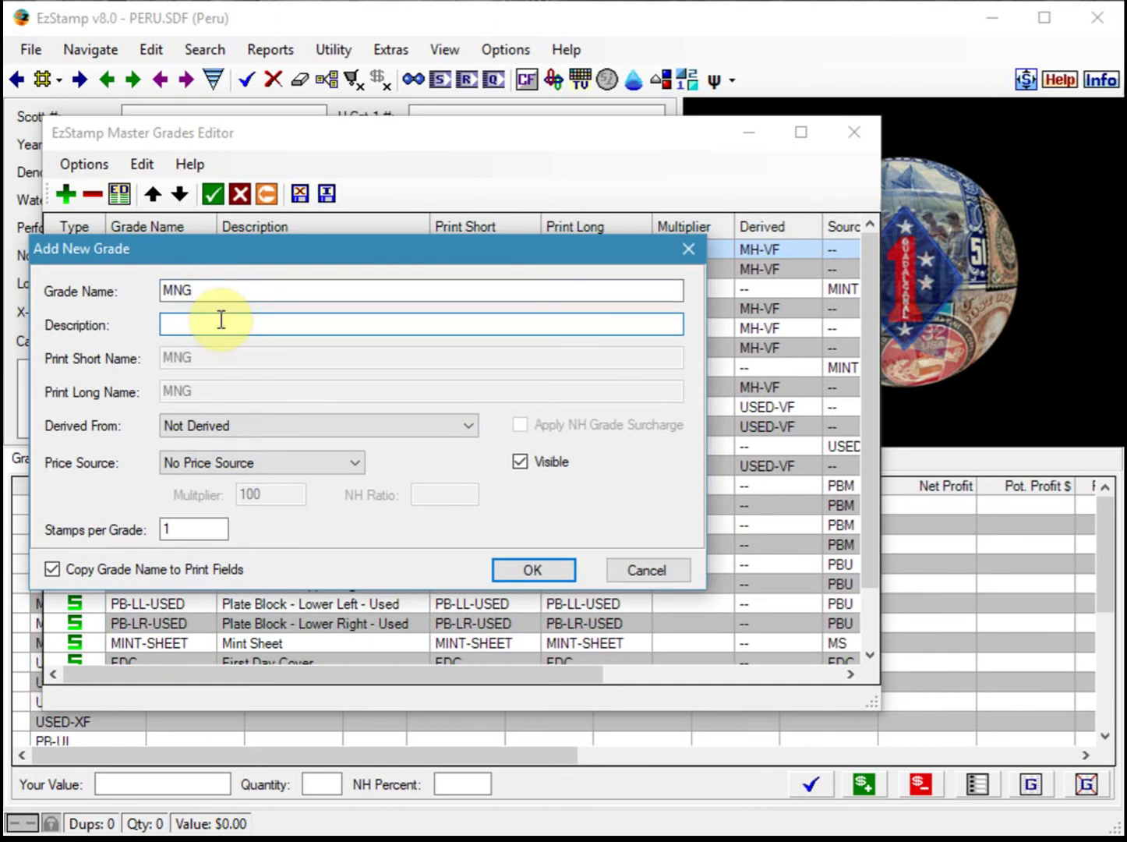
type("Mint No Gum")
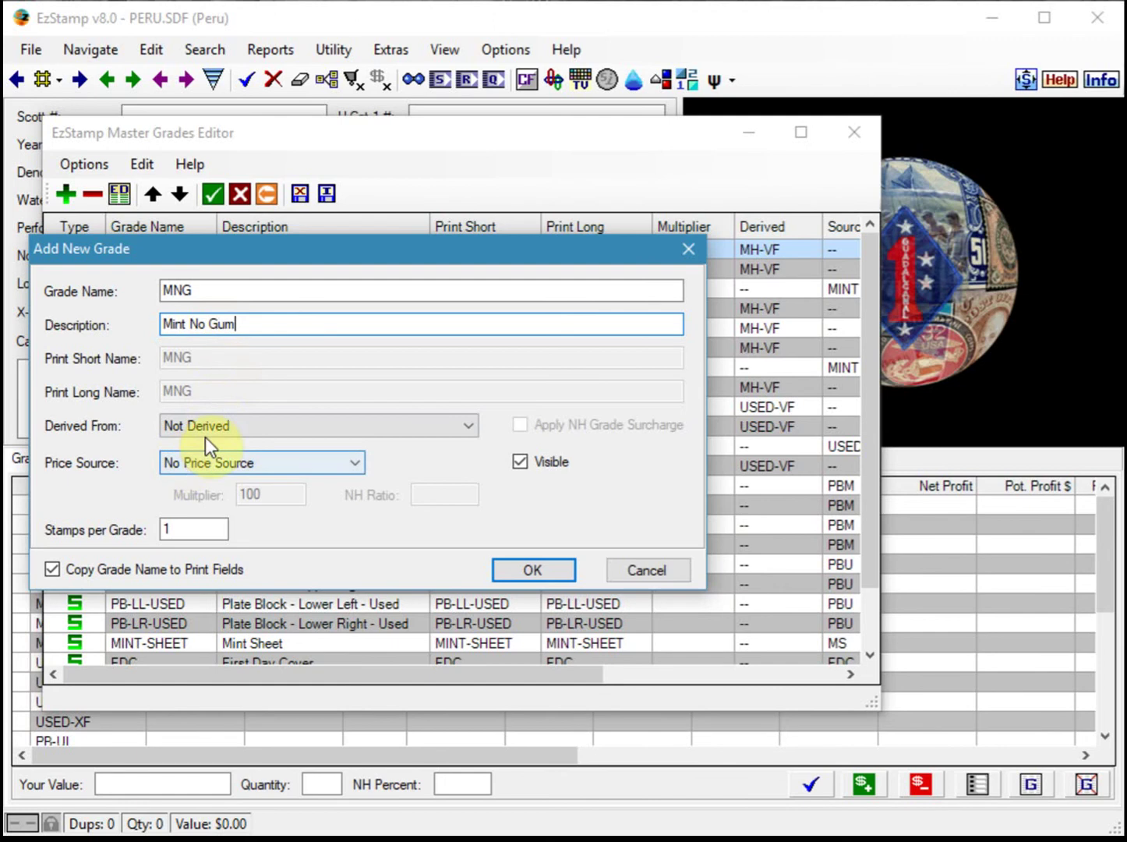
left_click(251, 425)
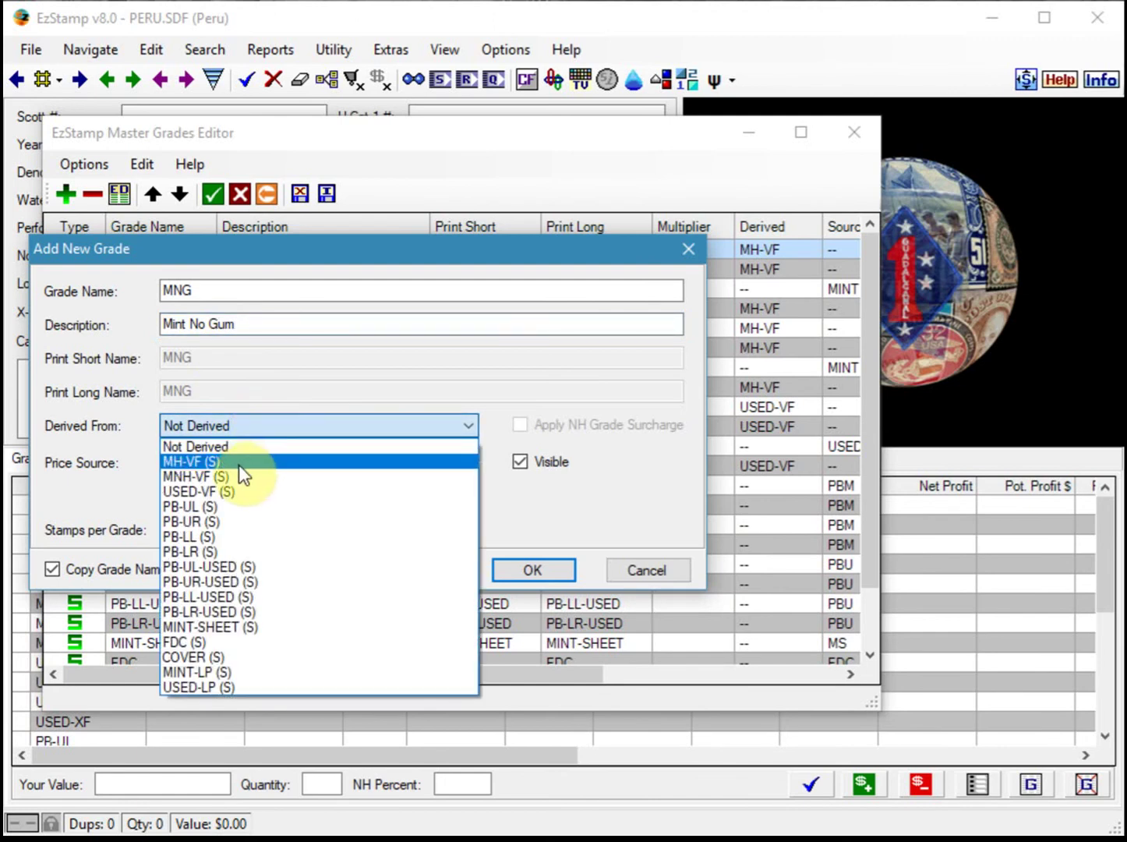
left_click(205, 466)
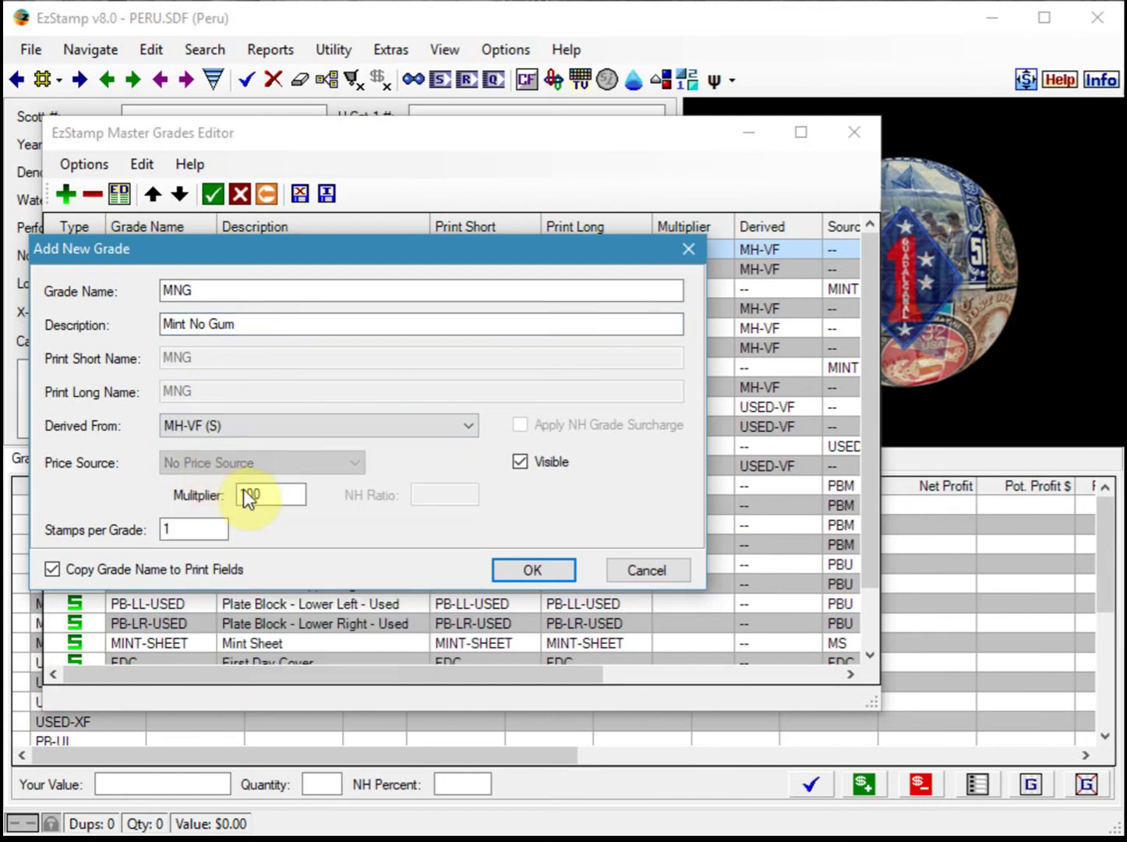
left_click_drag(267, 493, 179, 494)
type("33")
Add the MNG grade and select its row in the enlarged Grades Editor
left_click(533, 572)
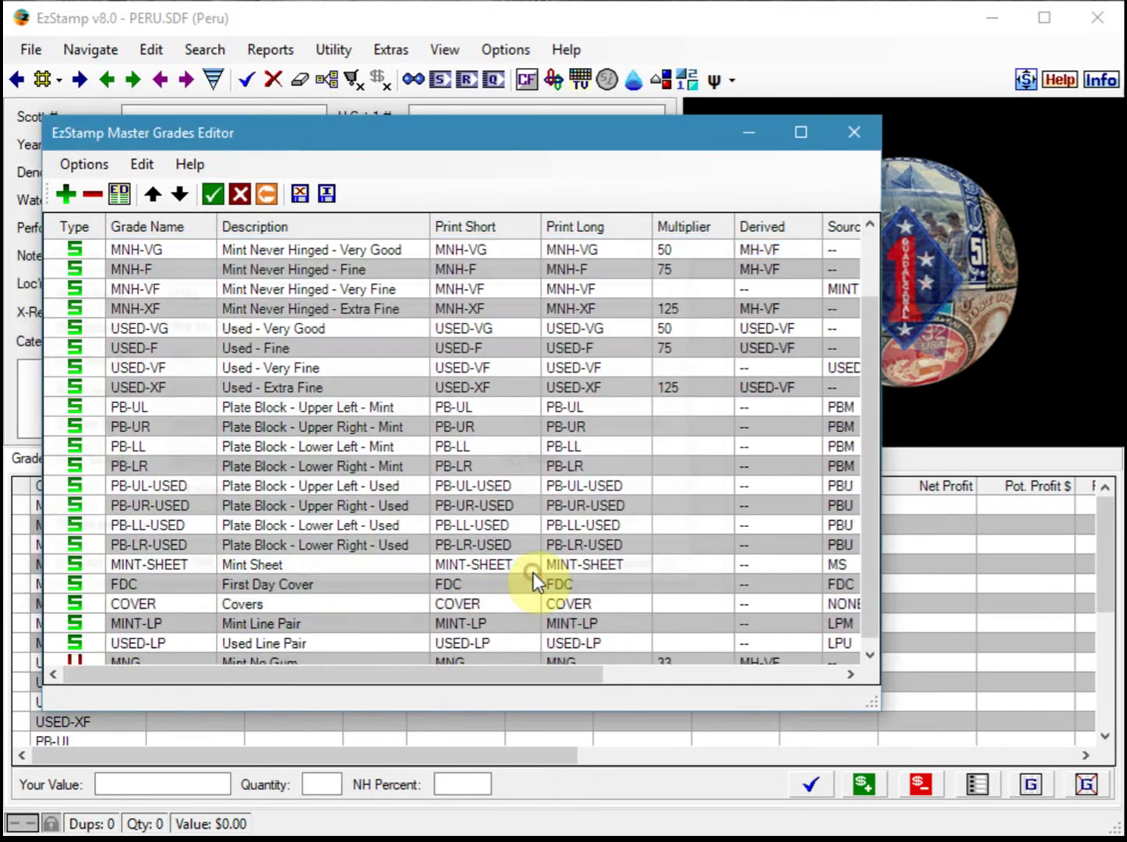
left_click_drag(240, 711, 240, 745)
left_click(84, 686)
Move MNG to the top of the grade list and apply the changes
left_click(156, 194)
left_click(157, 192)
left_click(157, 193)
left_click(158, 193)
left_click(157, 193)
left_click(157, 193)
left_click(157, 193)
left_click(157, 193)
left_click(156, 192)
left_click(158, 192)
left_click(157, 192)
left_click(156, 194)
left_click(157, 193)
left_click(157, 193)
left_click(157, 192)
left_click(156, 193)
left_click(157, 193)
left_click(157, 193)
left_click(157, 193)
left_click(156, 193)
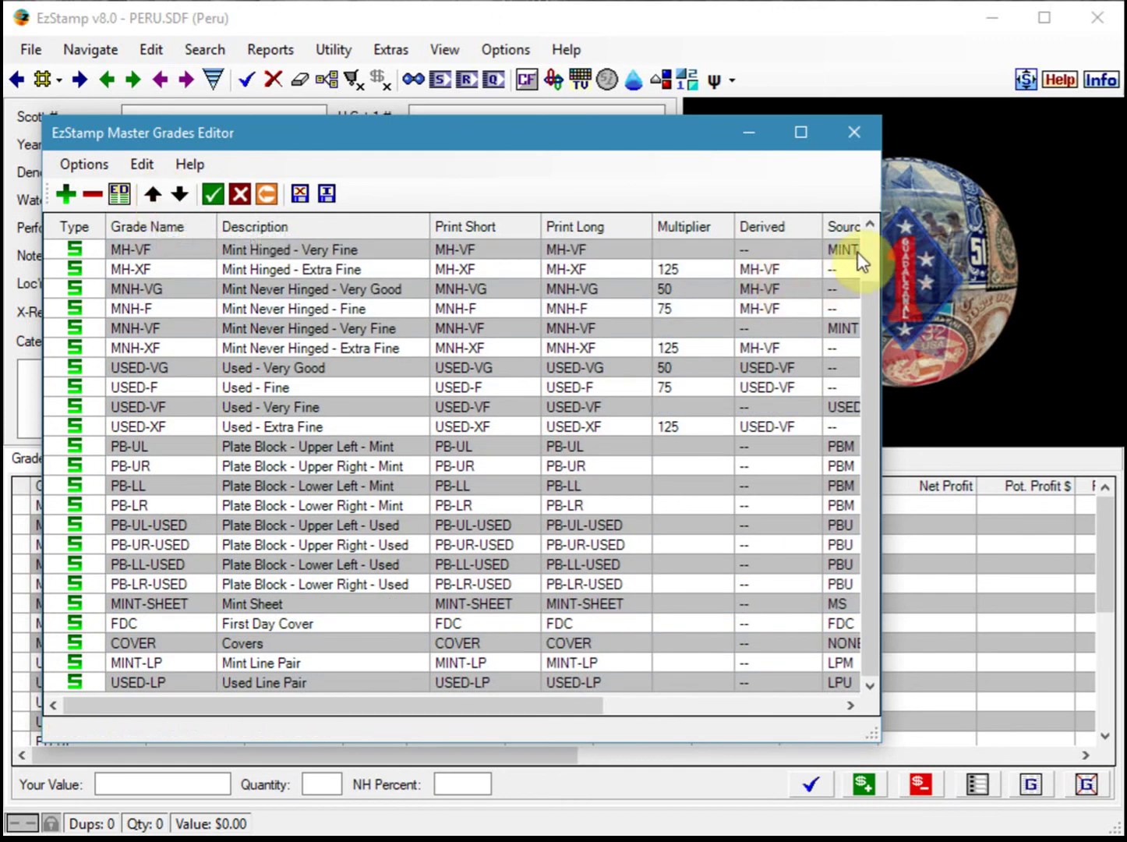
scroll(857, 251, "up", 1)
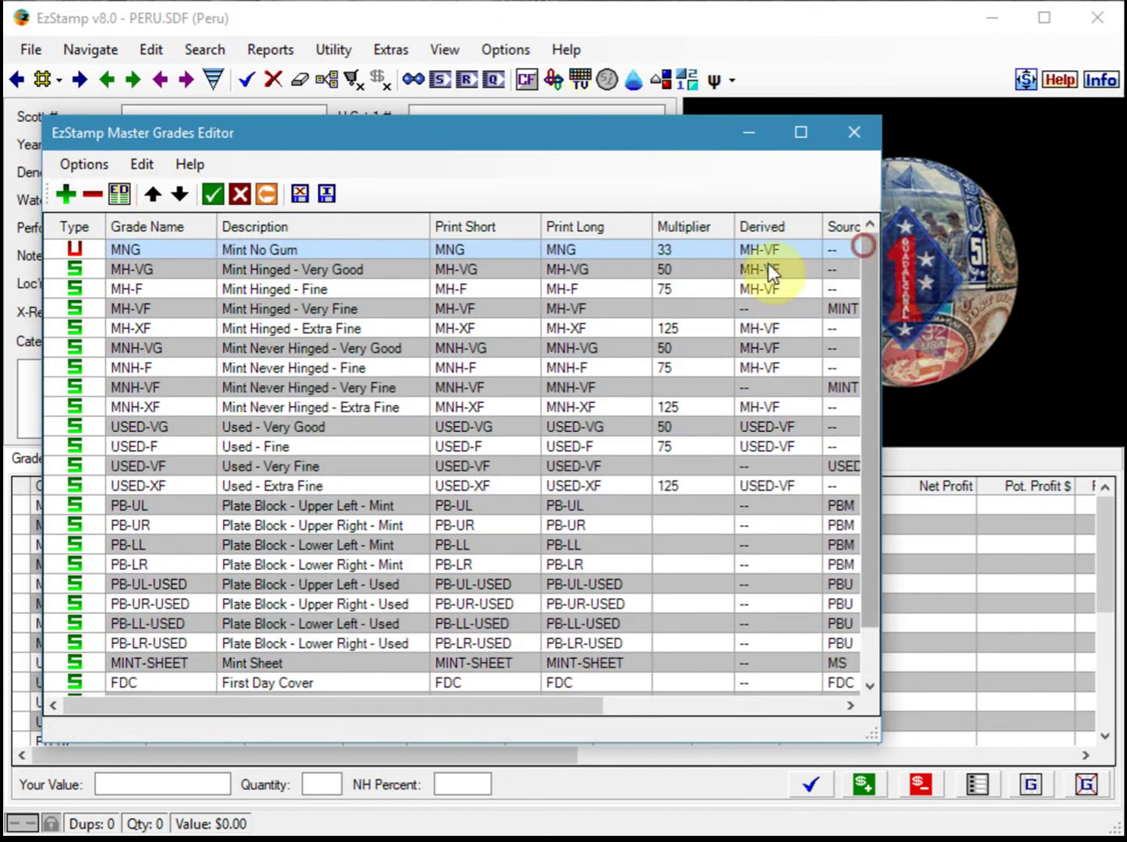
left_click(219, 199)
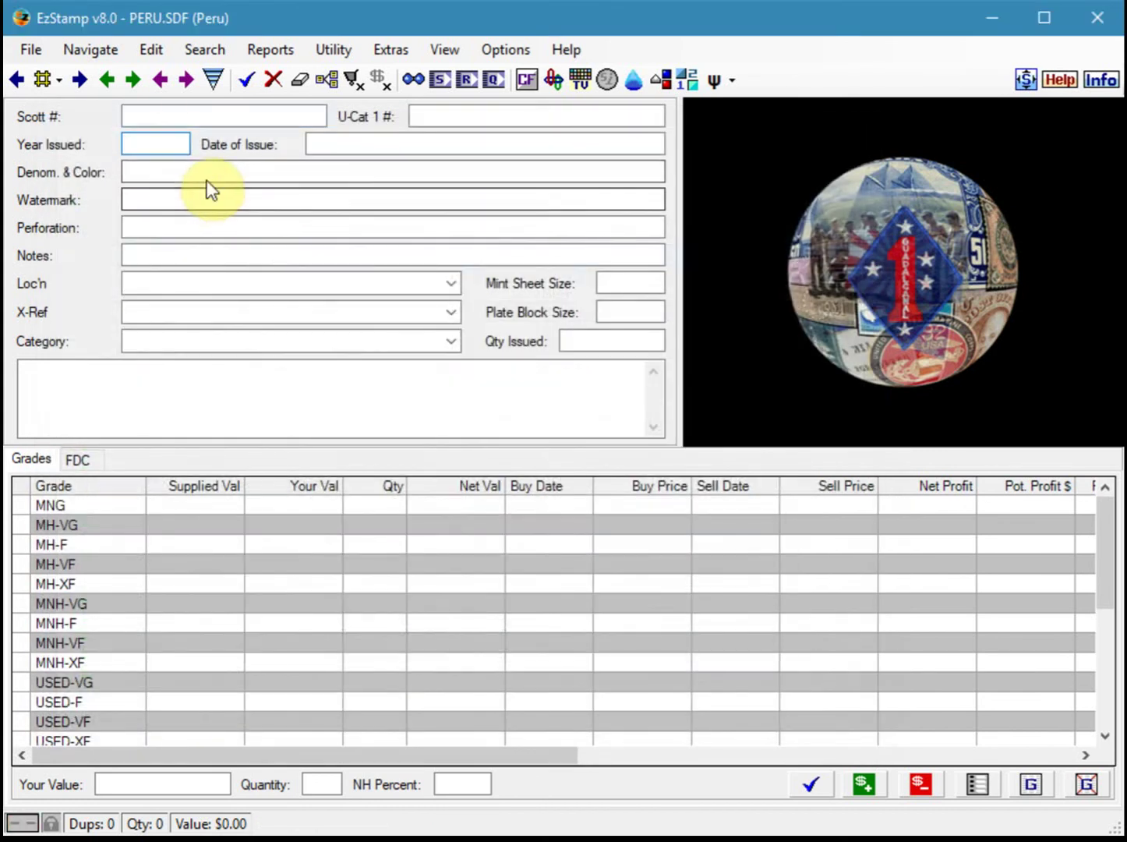
Load the record for stamp 222a and select its MNH-VF grade row
left_click(144, 117)
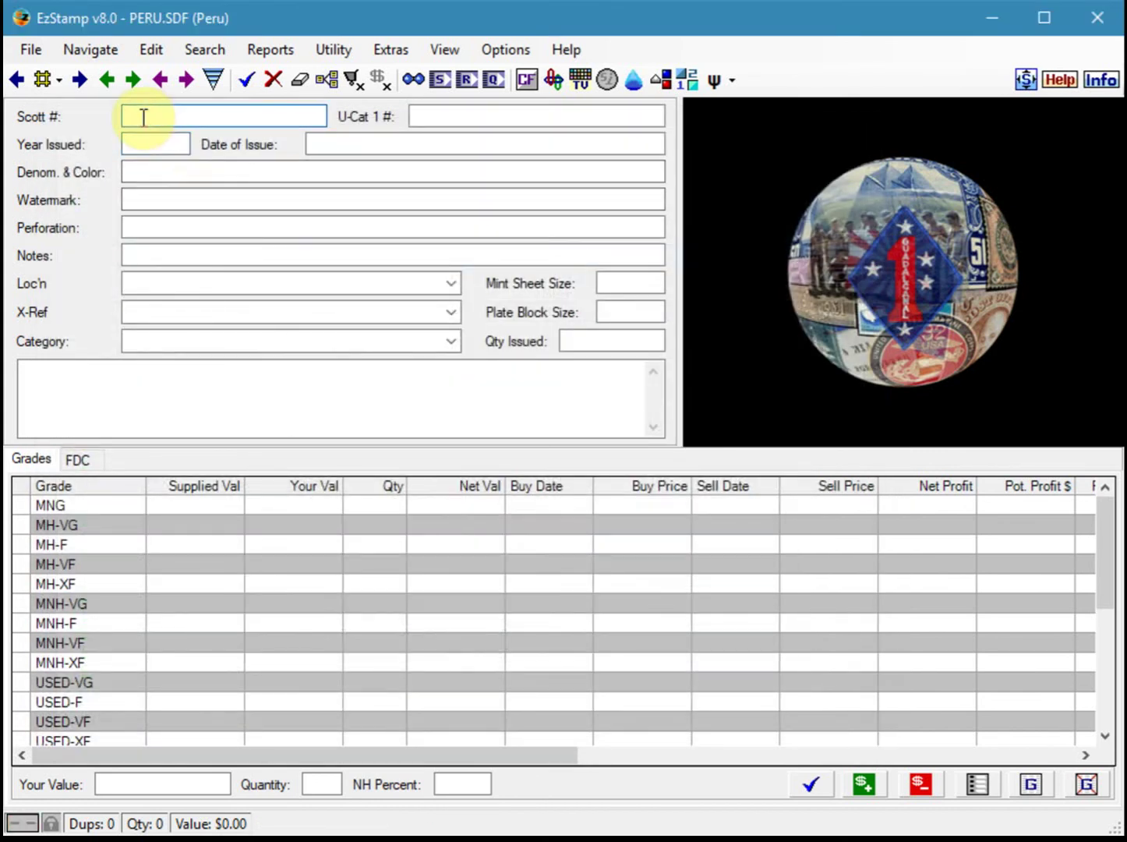
type("222a")
key("Tab")
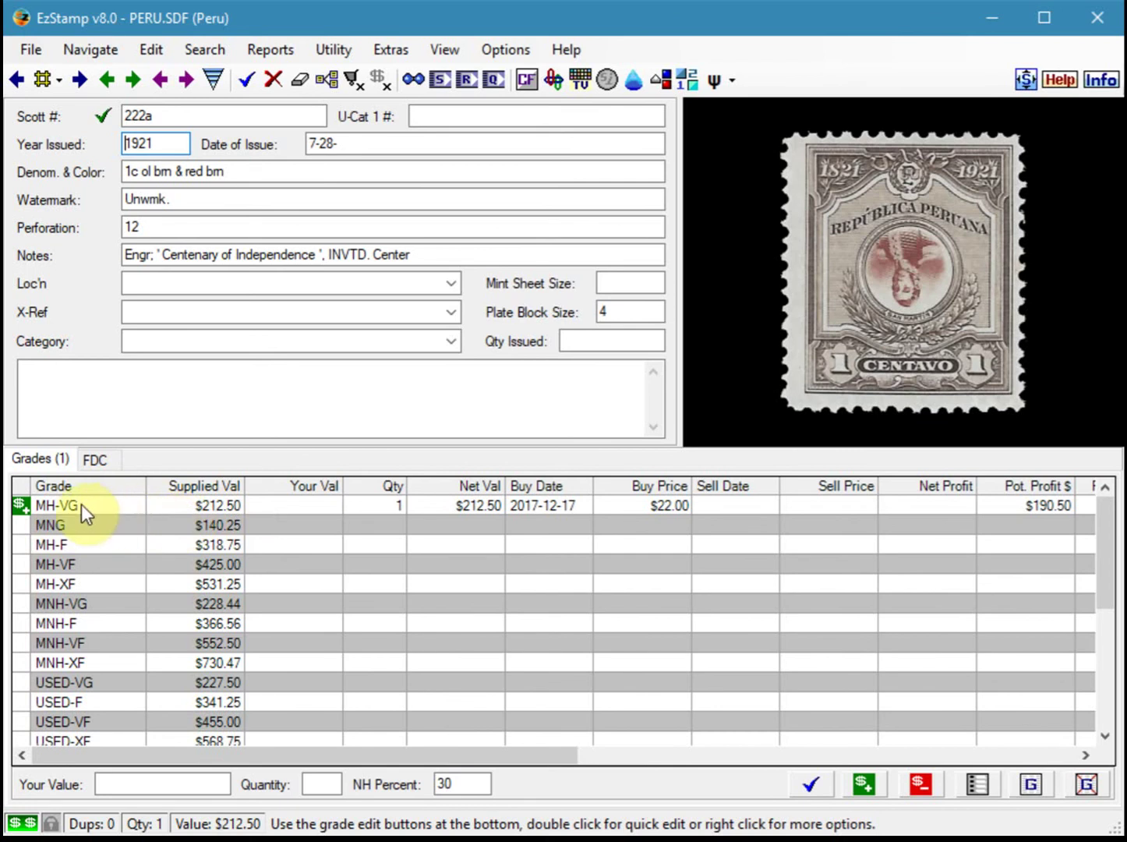
left_click(220, 647)
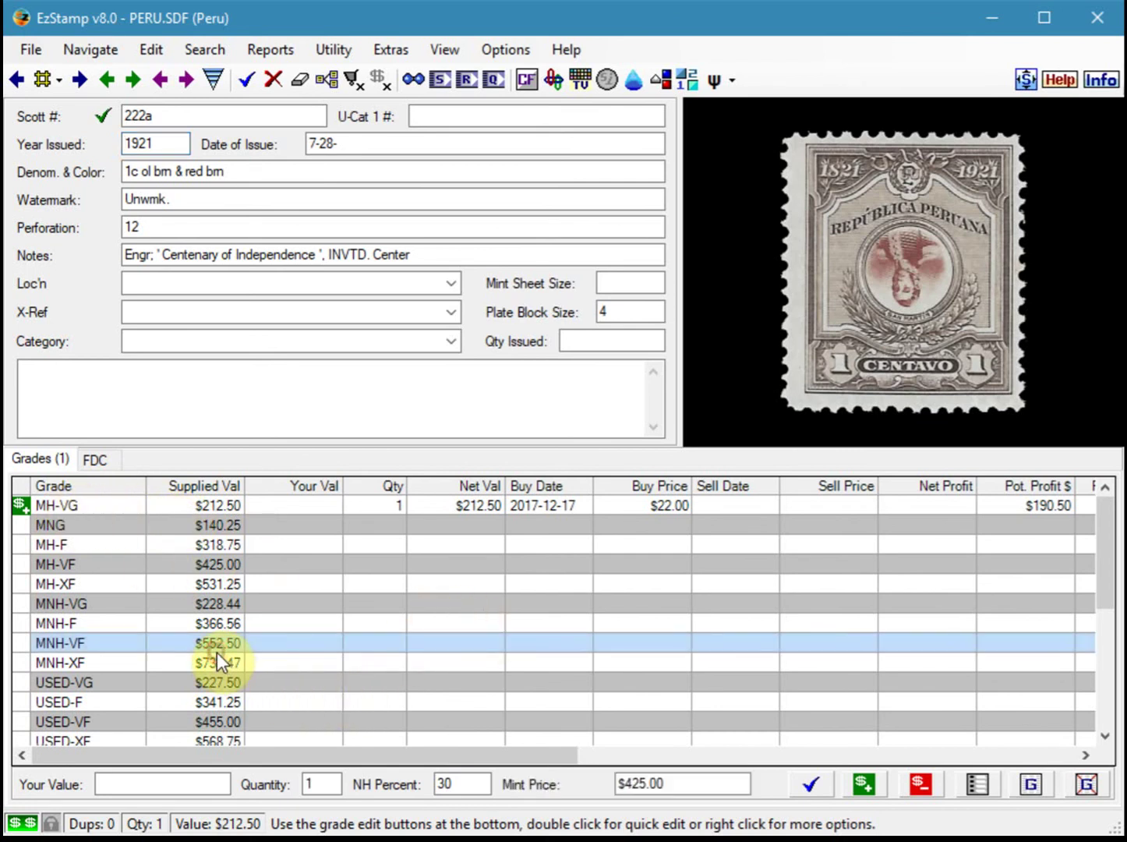
left_click(1105, 719)
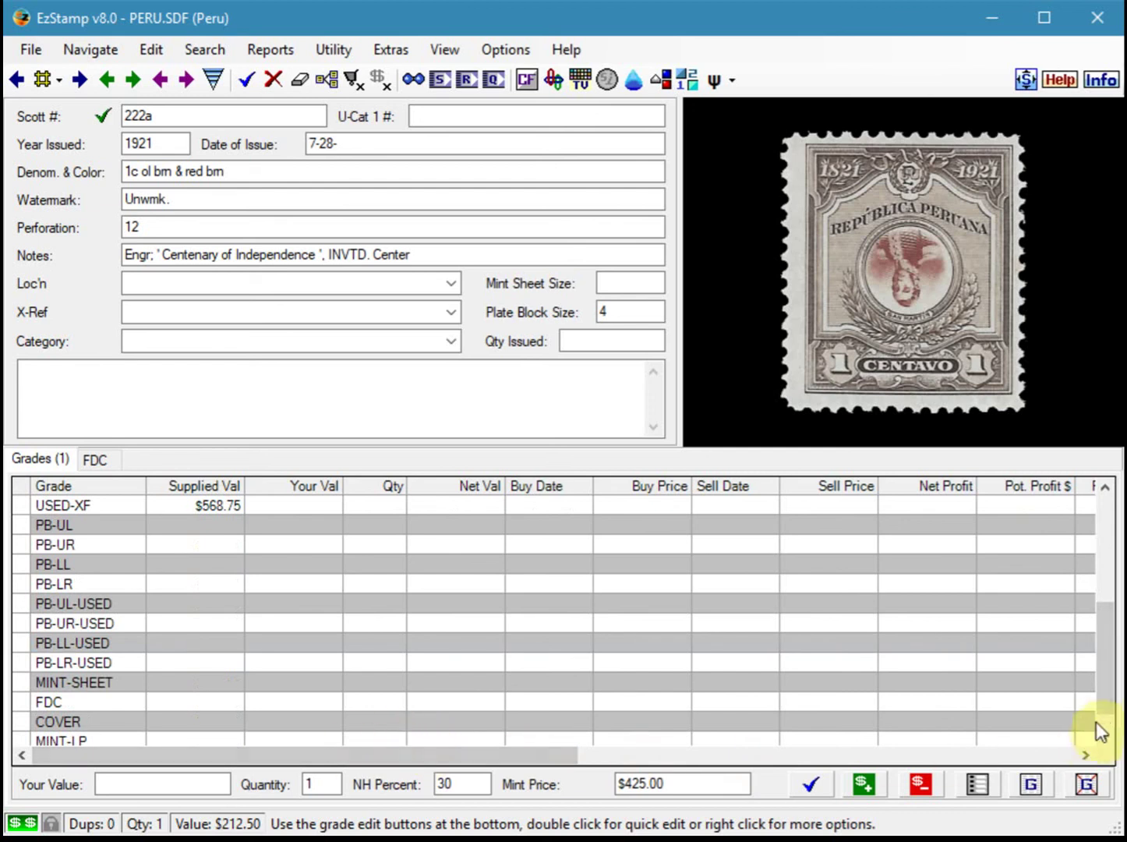
left_click_drag(1101, 659, 969, 552)
Inventory 222a under MNG at $140.25, remove the MH-VG entry, and save the record
left_click(70, 525)
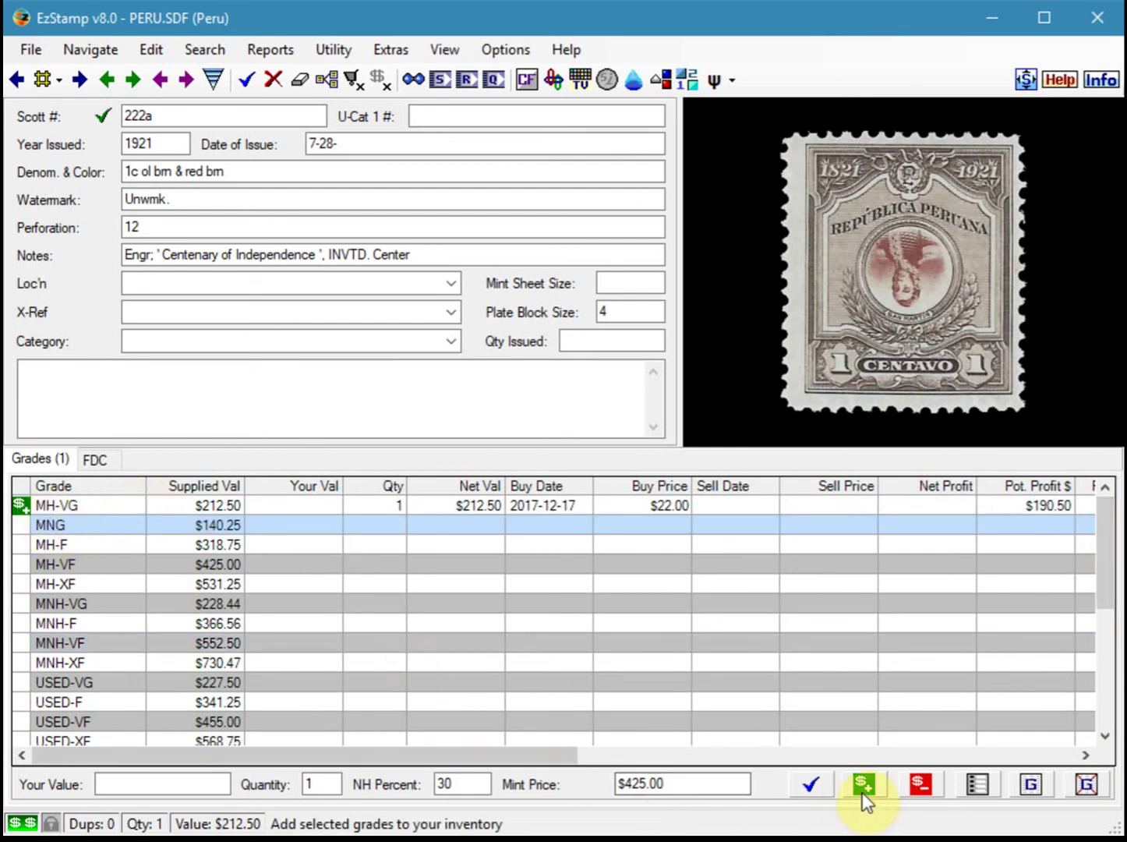
left_click(863, 786)
left_click(53, 524)
left_click(921, 785)
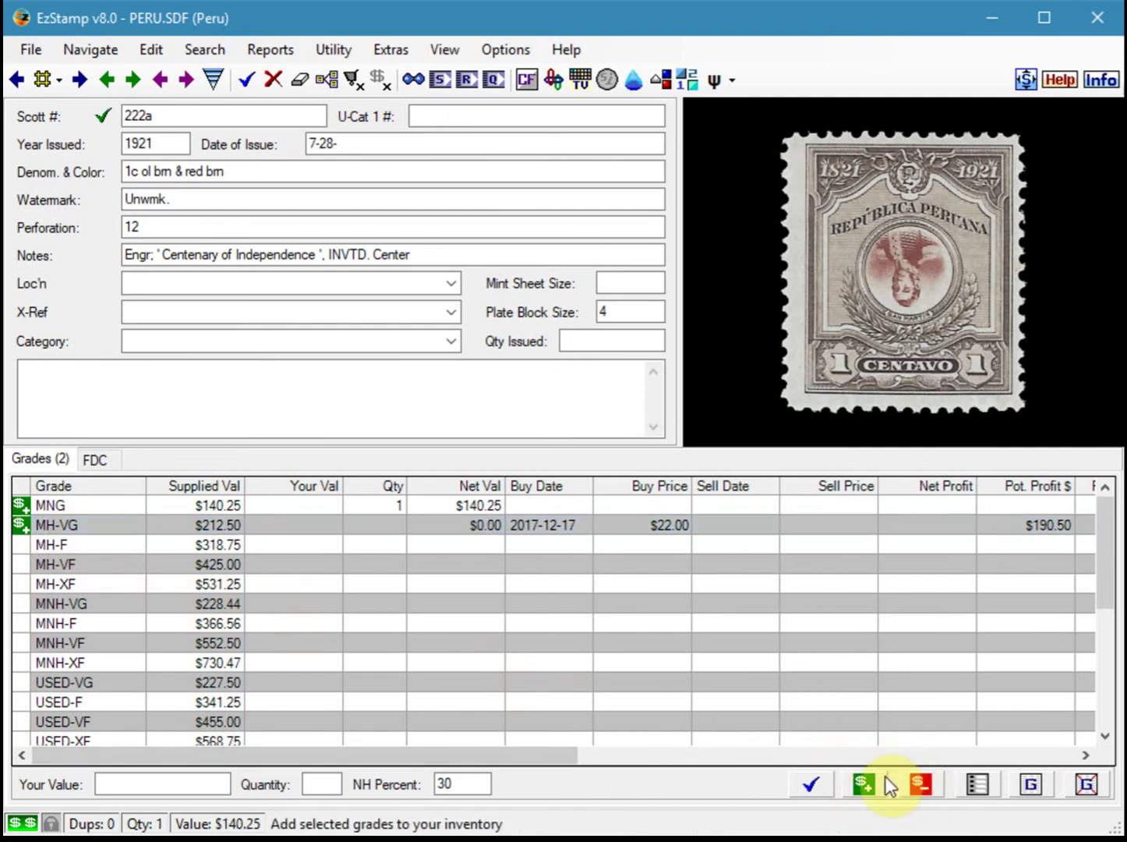
left_click(72, 523)
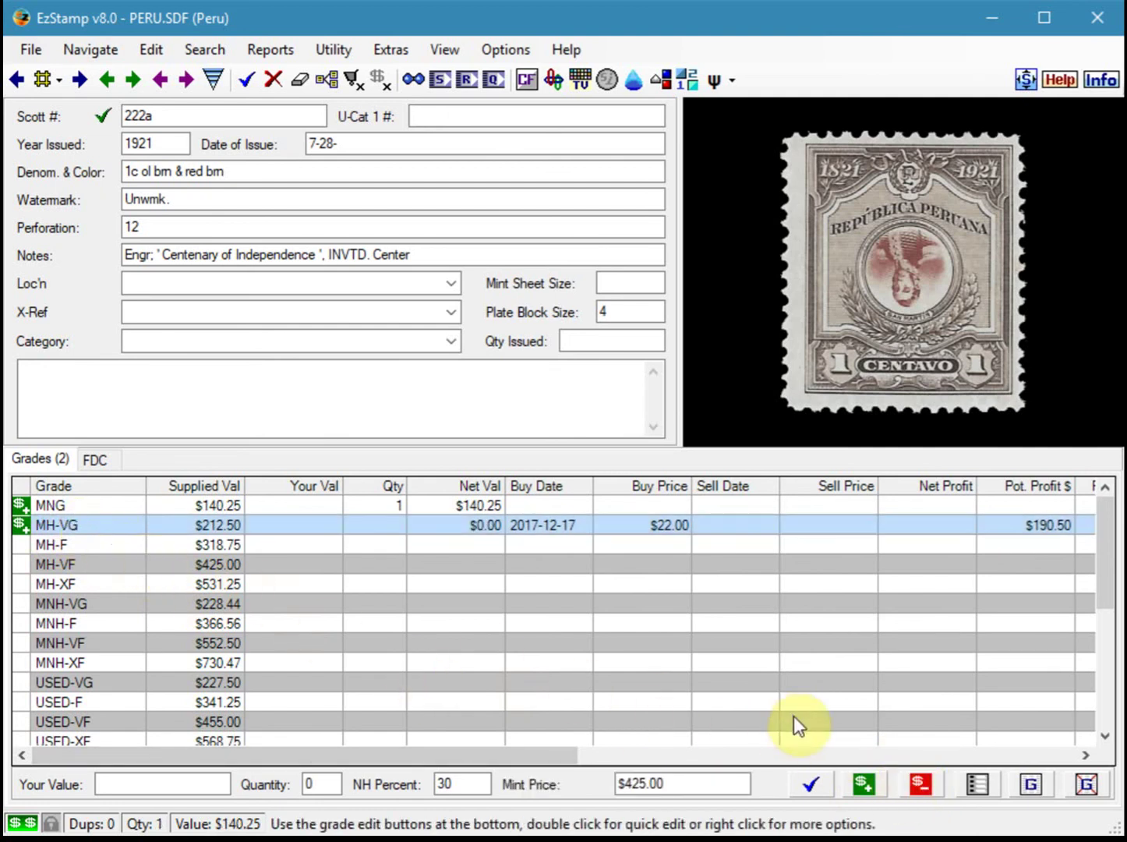
left_click(922, 785)
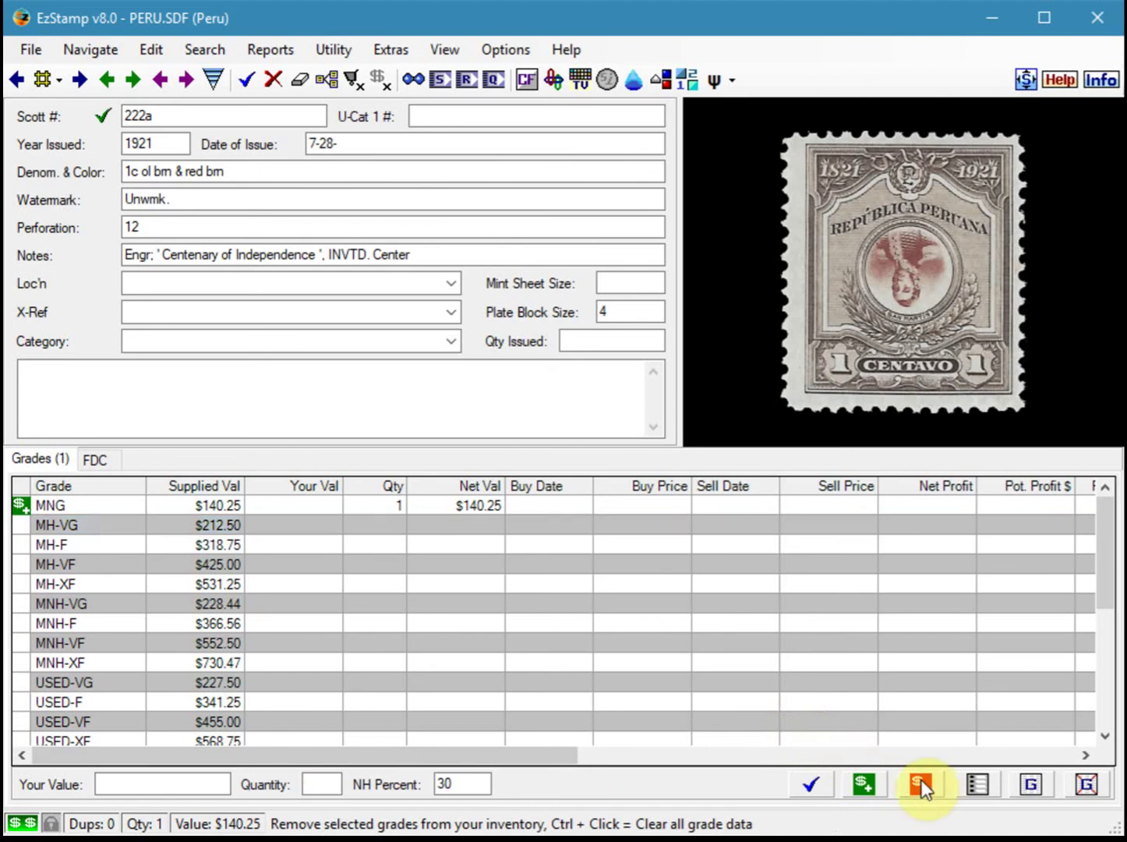
left_click(812, 784)
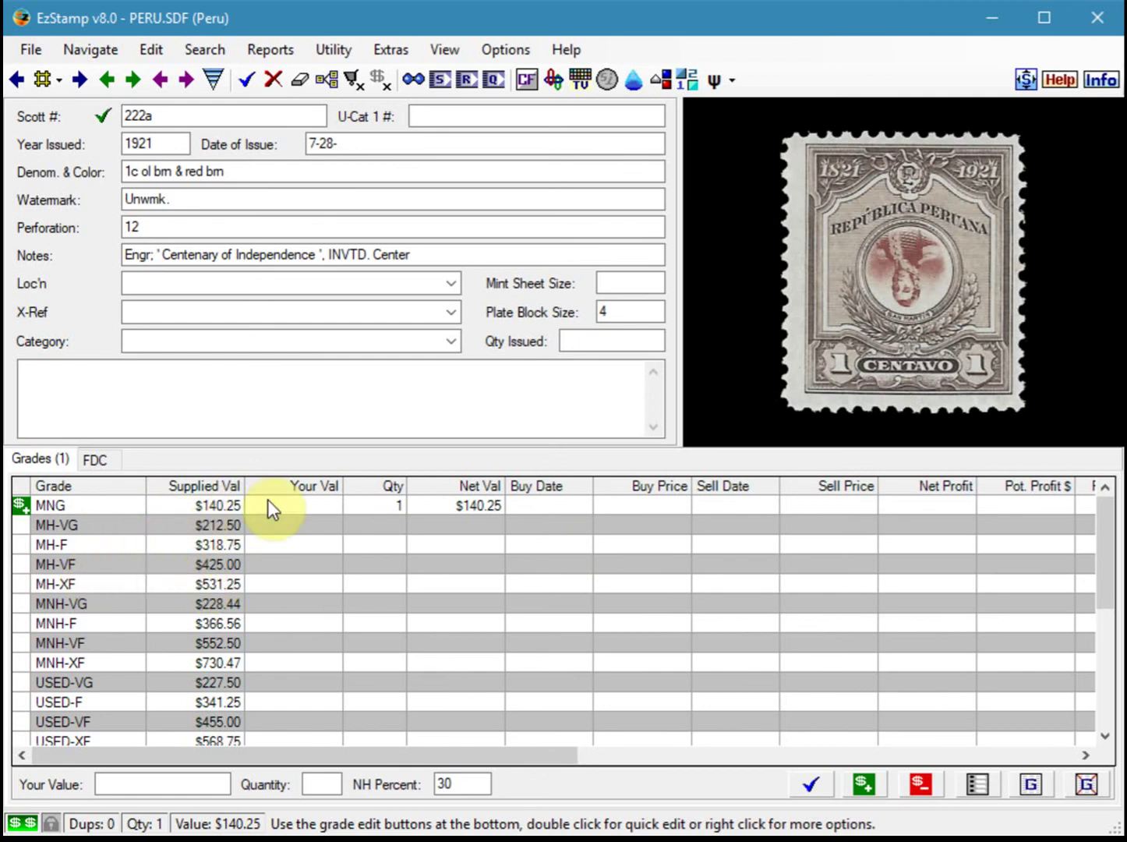
left_click(275, 52)
Run the Line Item Report without potential profit values and show the single 222a match
left_click(315, 179)
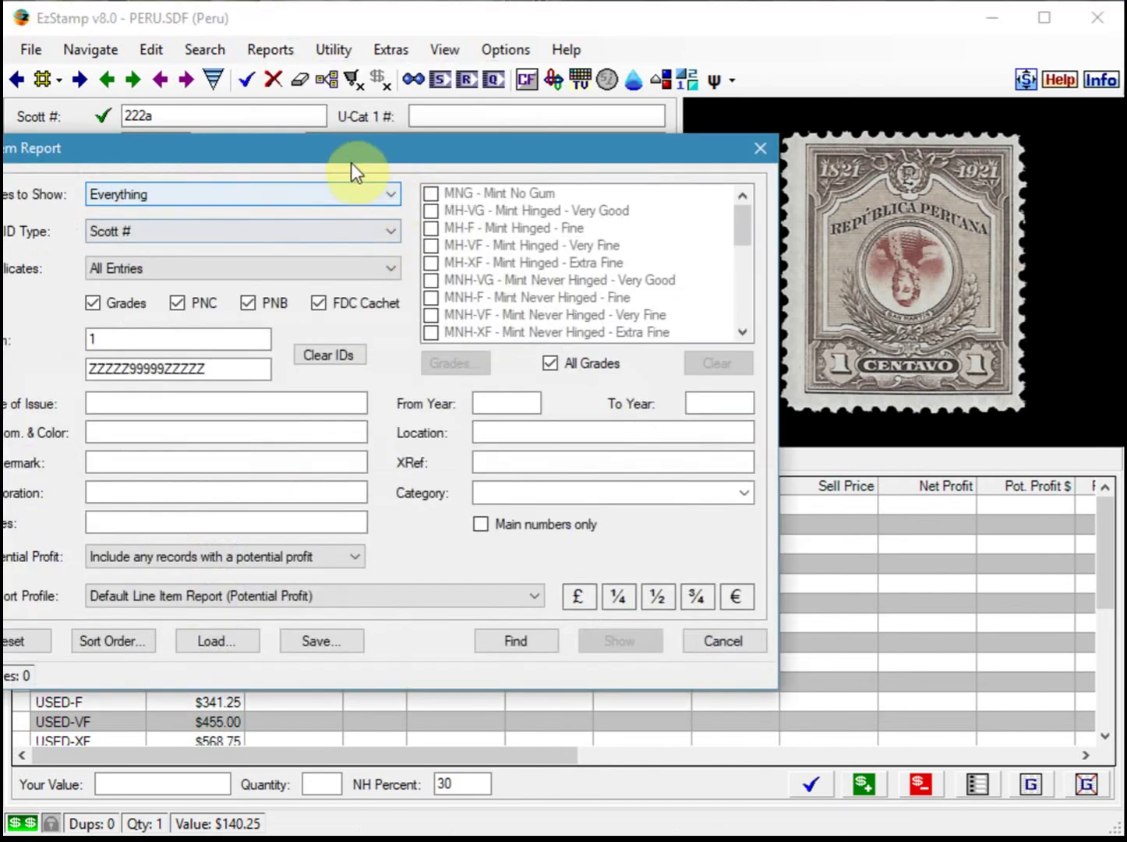
left_click_drag(349, 152, 477, 146)
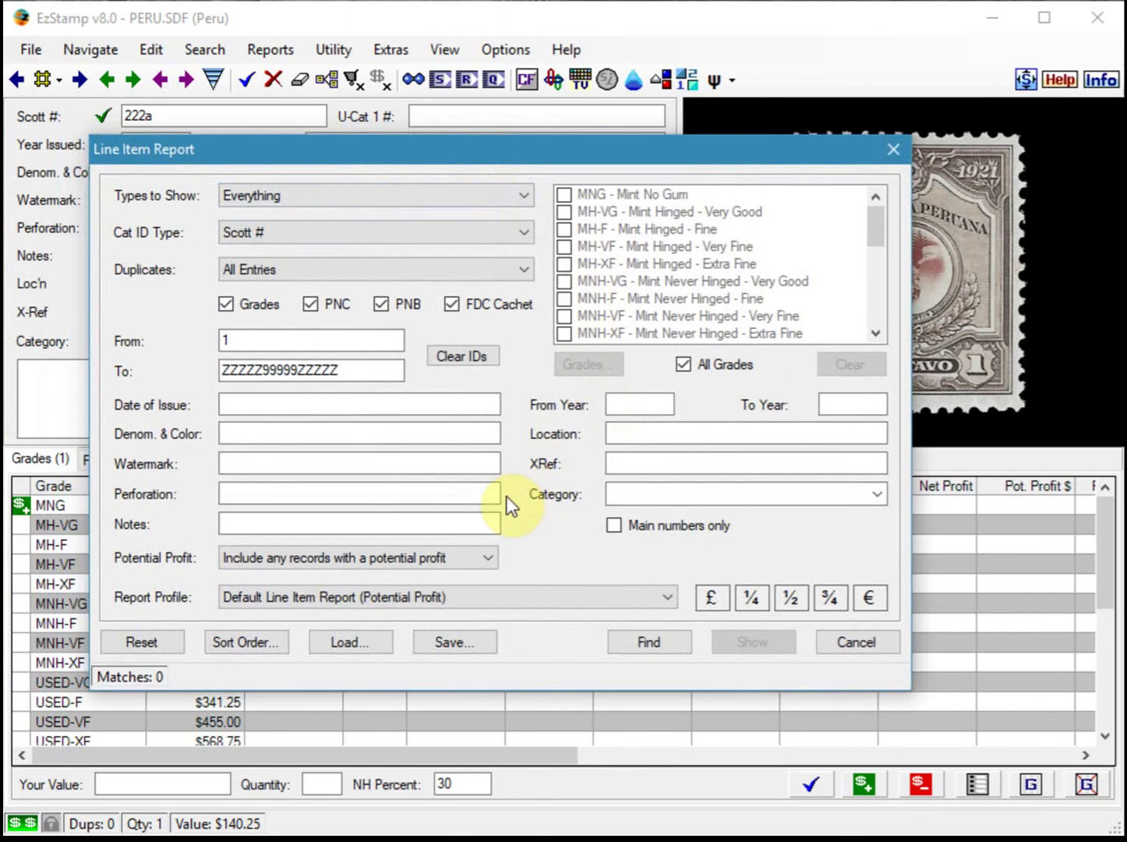
left_click(647, 640)
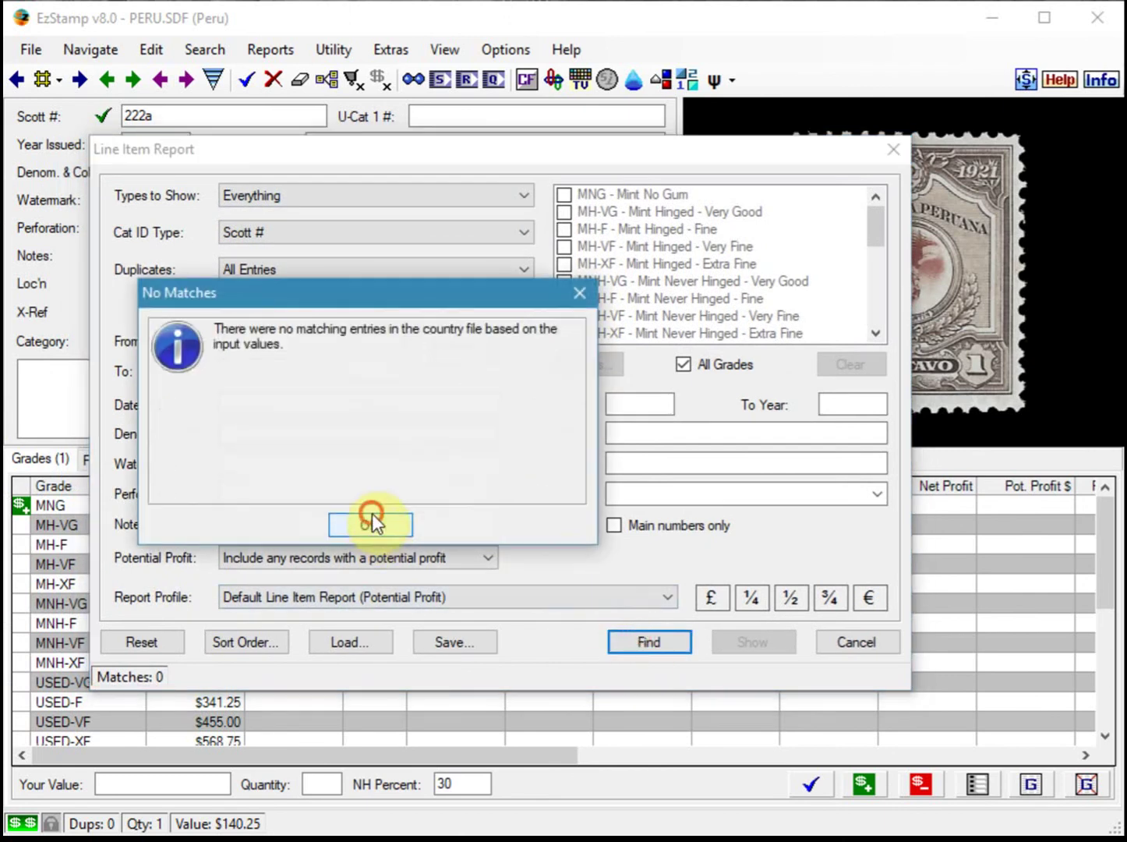
left_click(372, 524)
left_click(474, 561)
left_click(394, 579)
left_click(642, 641)
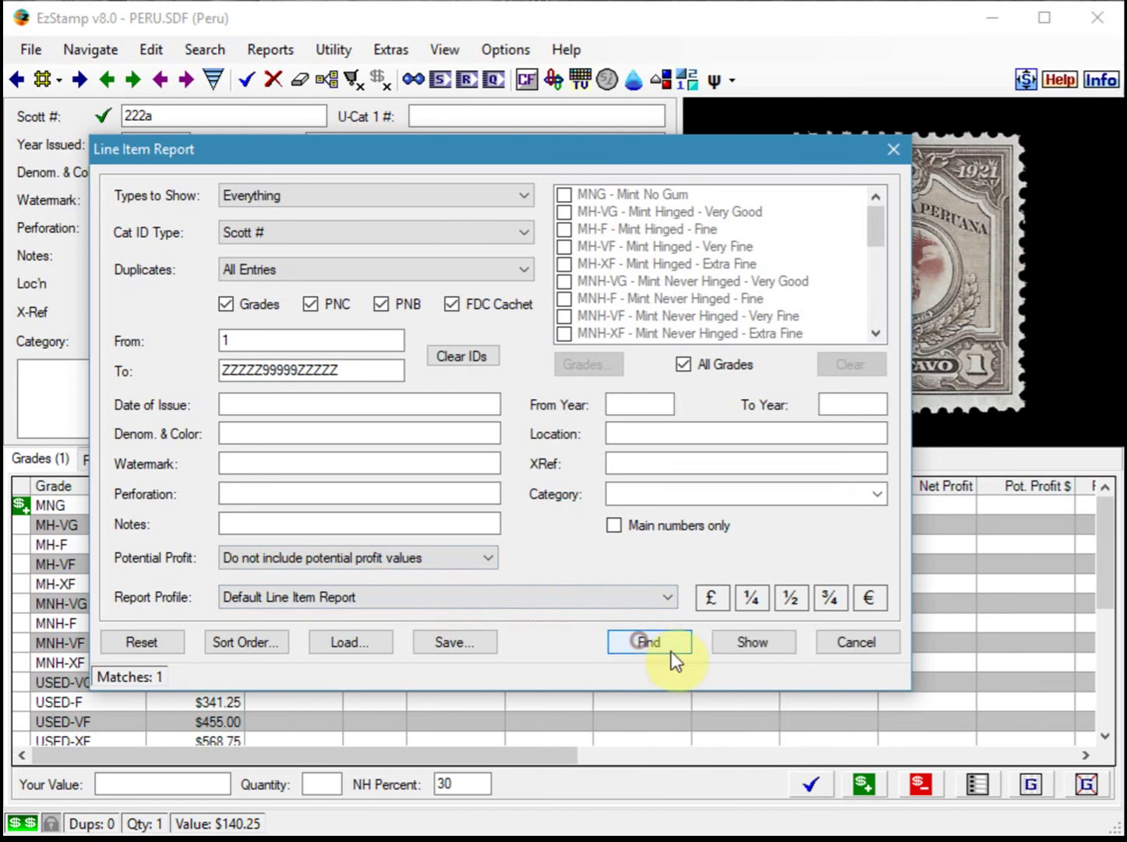
left_click(751, 643)
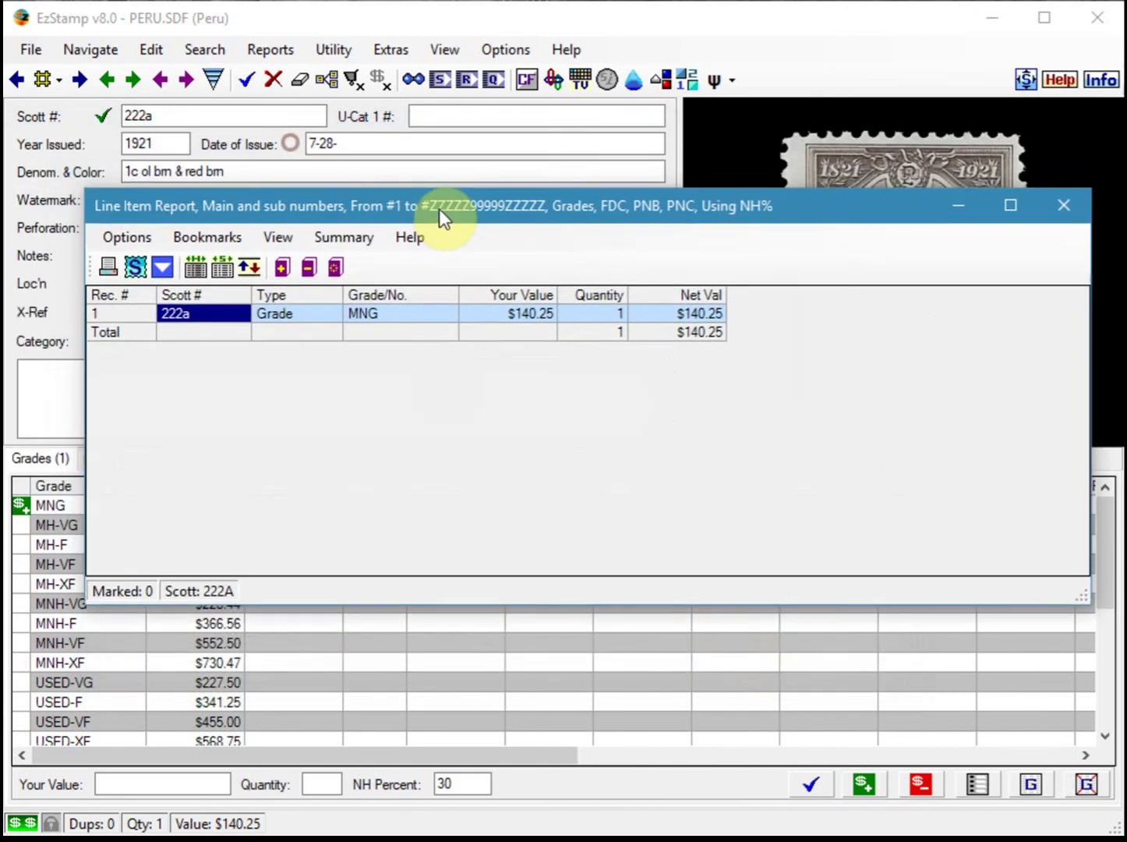